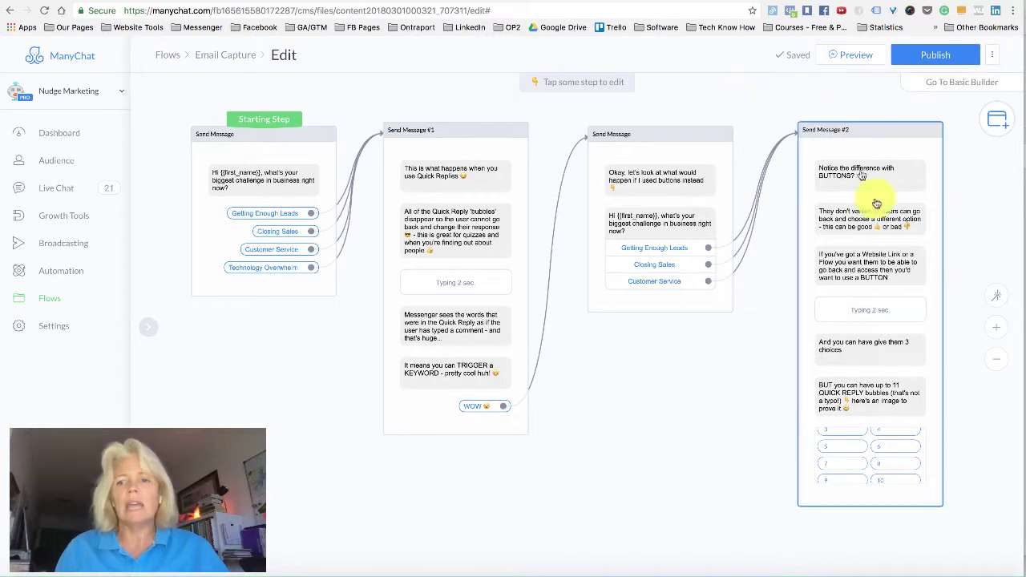
# Examine the Email Capture flow, comparing the starting step's quick replies with the buttons in the third message step.
pyautogui.click(843, 60)
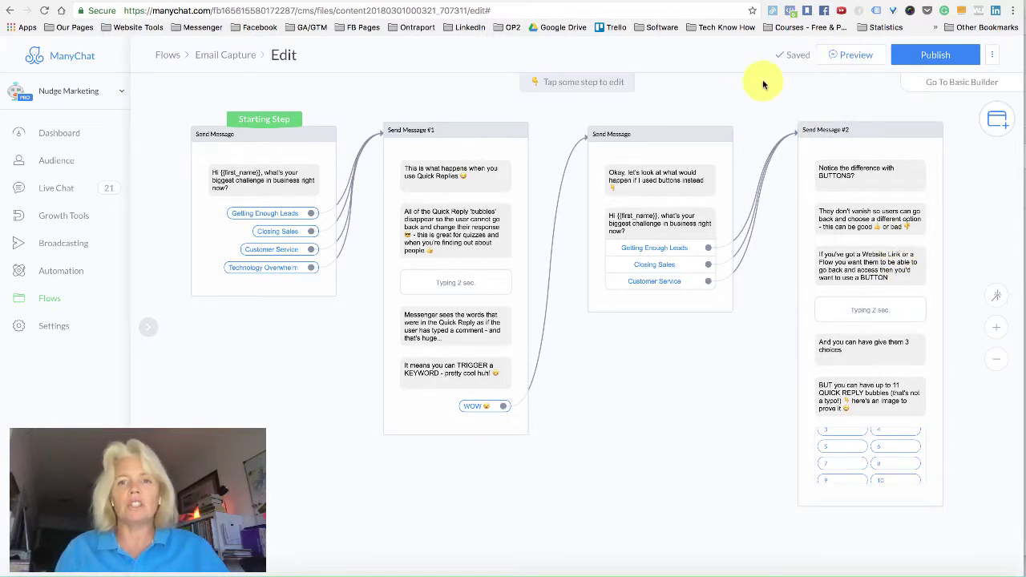
pyautogui.click(996, 329)
pyautogui.moveTo(629, 384); pyautogui.dragTo(1019, 465)
pyautogui.moveTo(516, 427); pyautogui.dragTo(662, 542)
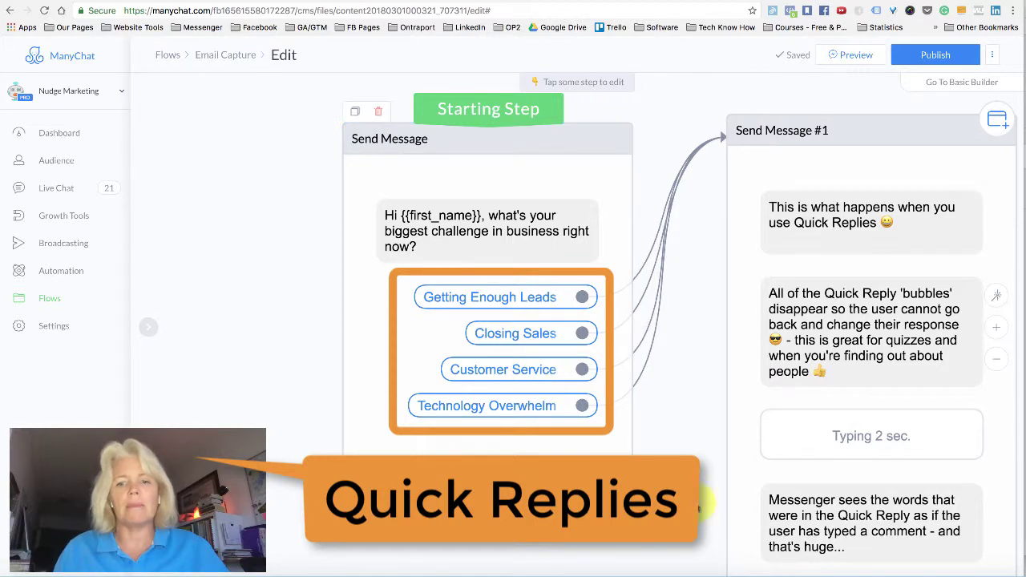
pyautogui.moveTo(680, 499); pyautogui.dragTo(575, 445)
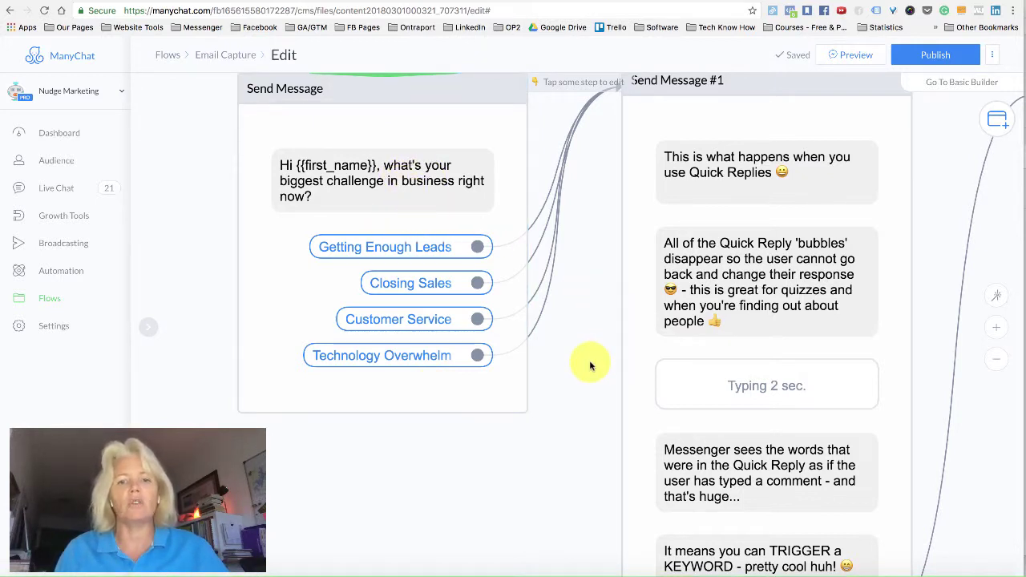
pyautogui.moveTo(590, 366); pyautogui.dragTo(326, 350)
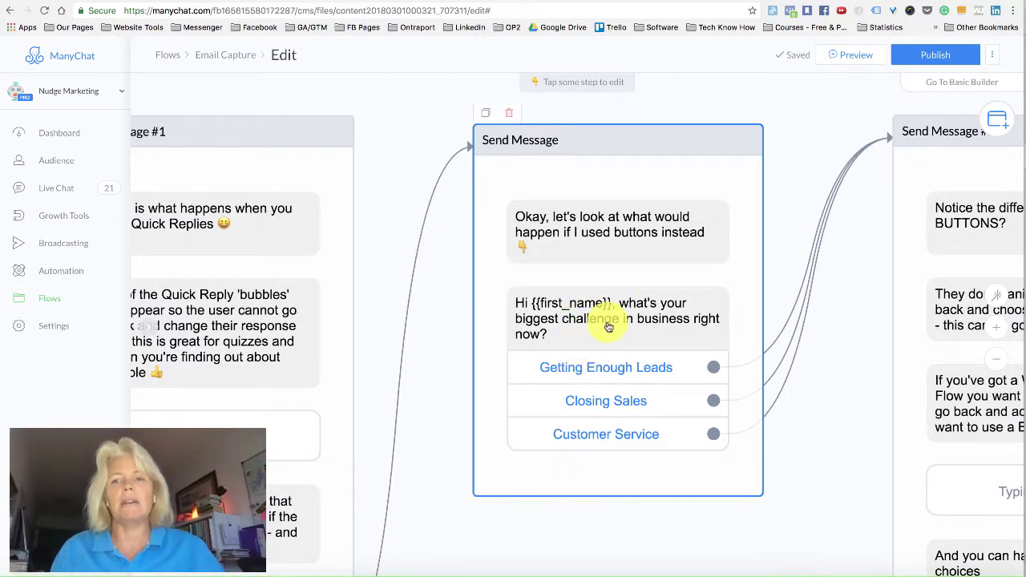
pyautogui.click(994, 361)
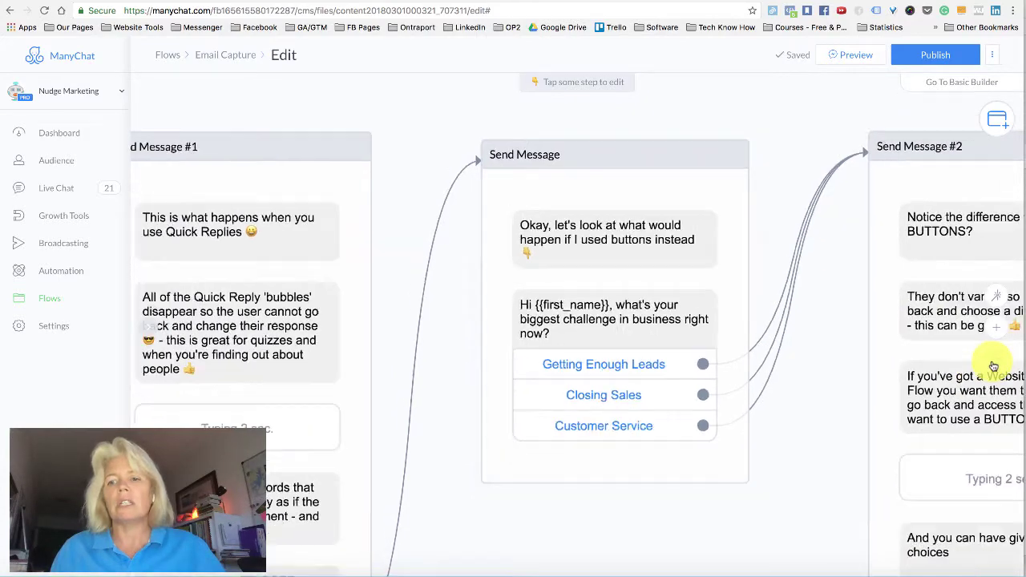
pyautogui.click(993, 361)
# Preview the flow in Messenger, answering with the Technology Overwhelm and WOW quick replies and the Getting Enough Leads button.
pyautogui.moveTo(916, 279); pyautogui.dragTo(992, 190)
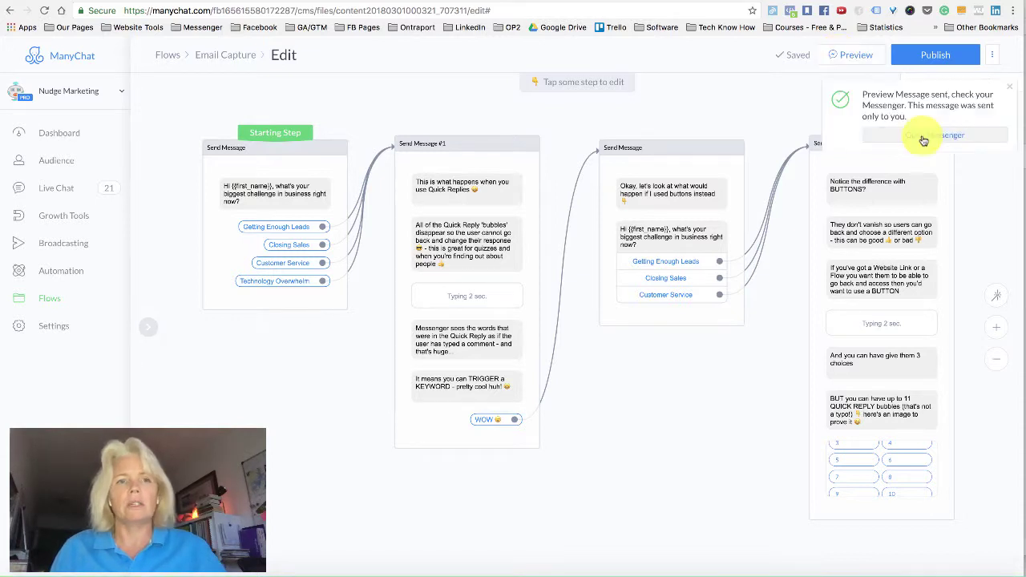
pyautogui.click(922, 138)
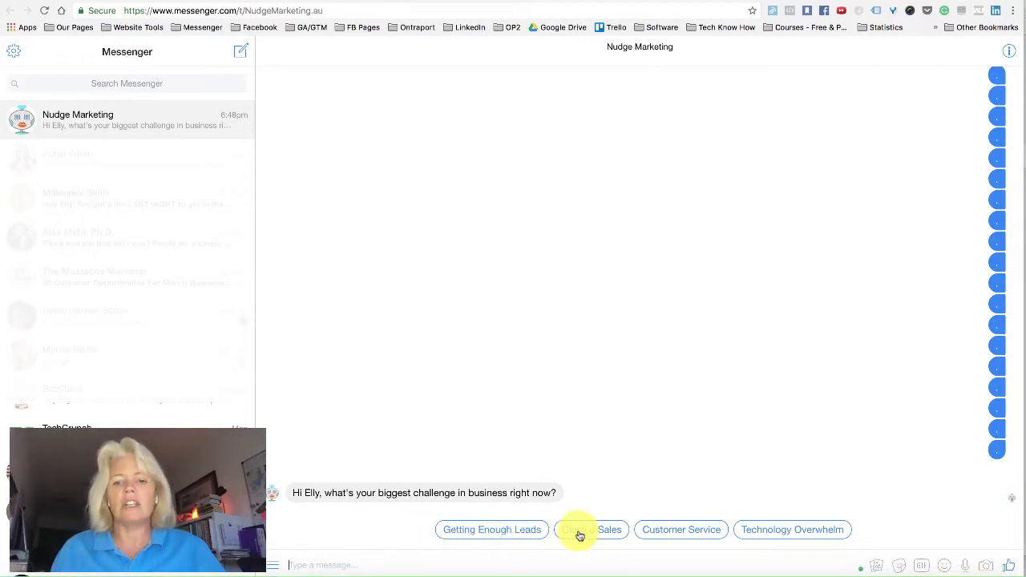
pyautogui.click(781, 531)
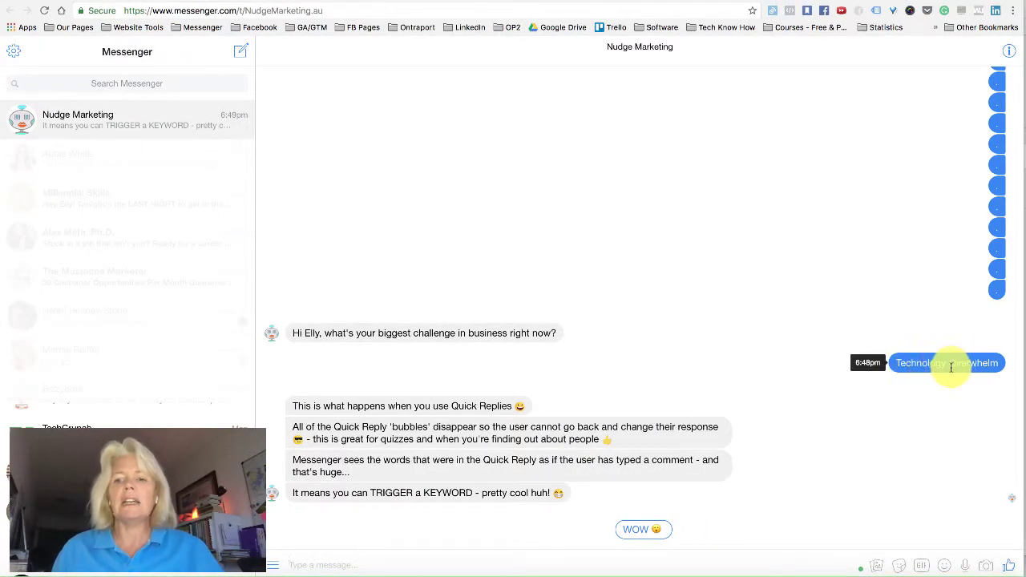
pyautogui.moveTo(896, 363); pyautogui.dragTo(1000, 365)
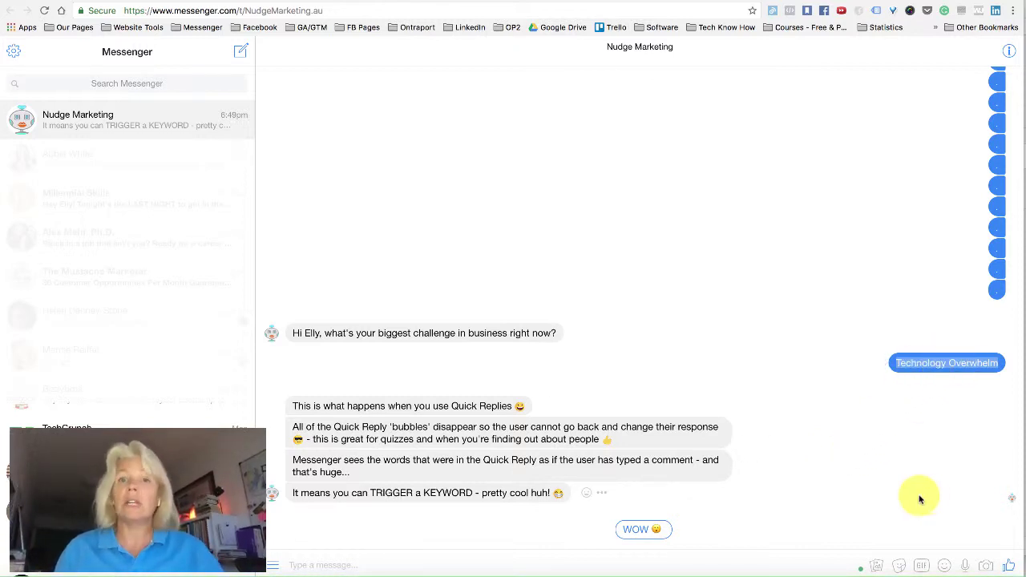
pyautogui.click(637, 533)
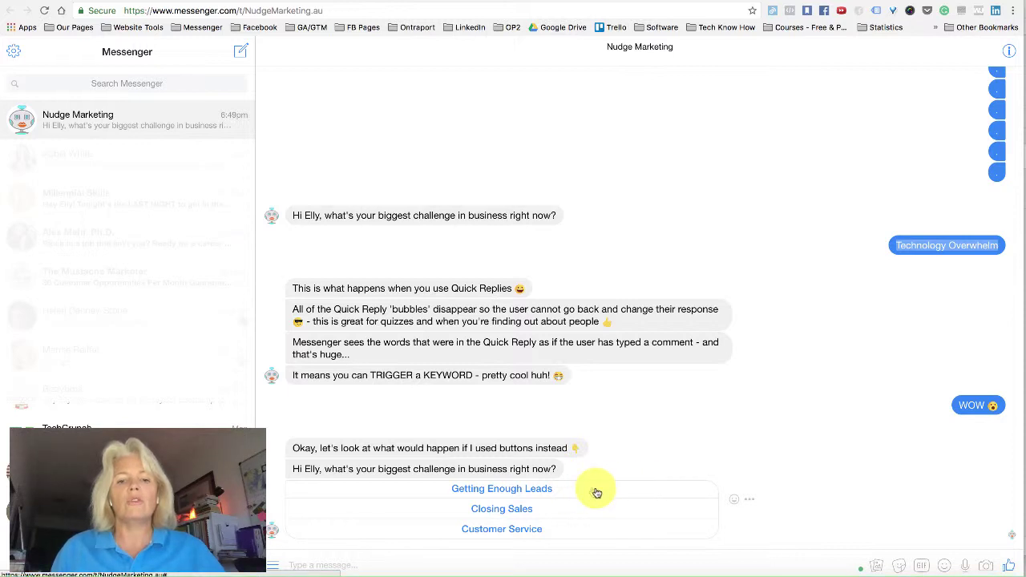
pyautogui.click(513, 489)
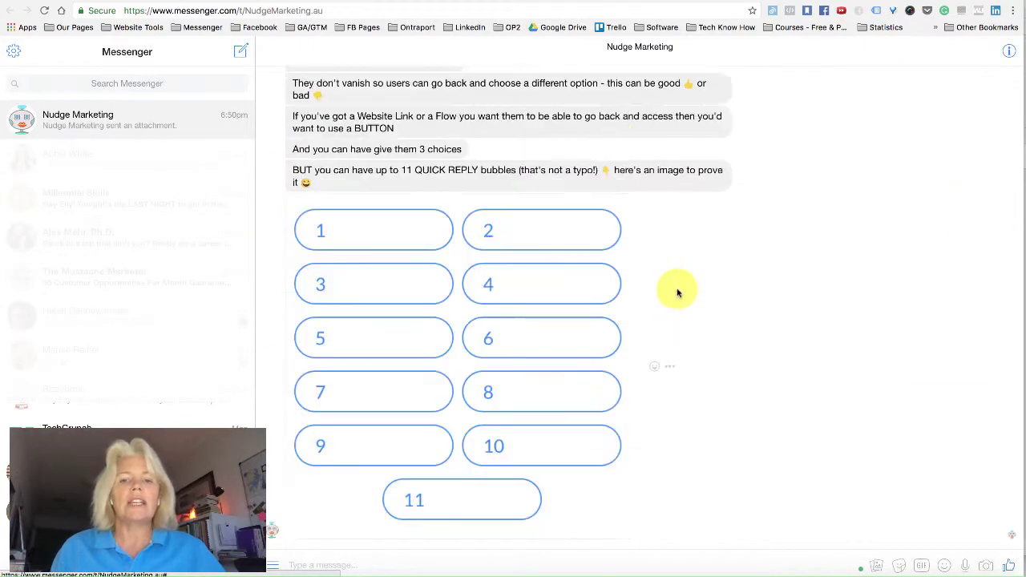
# Review the Messenger conversation around the button choices, the explanation messages and the image of numbered quick reply bubbles.
pyautogui.scroll(6, 677, 323)
pyautogui.scroll(-2, 678, 322)
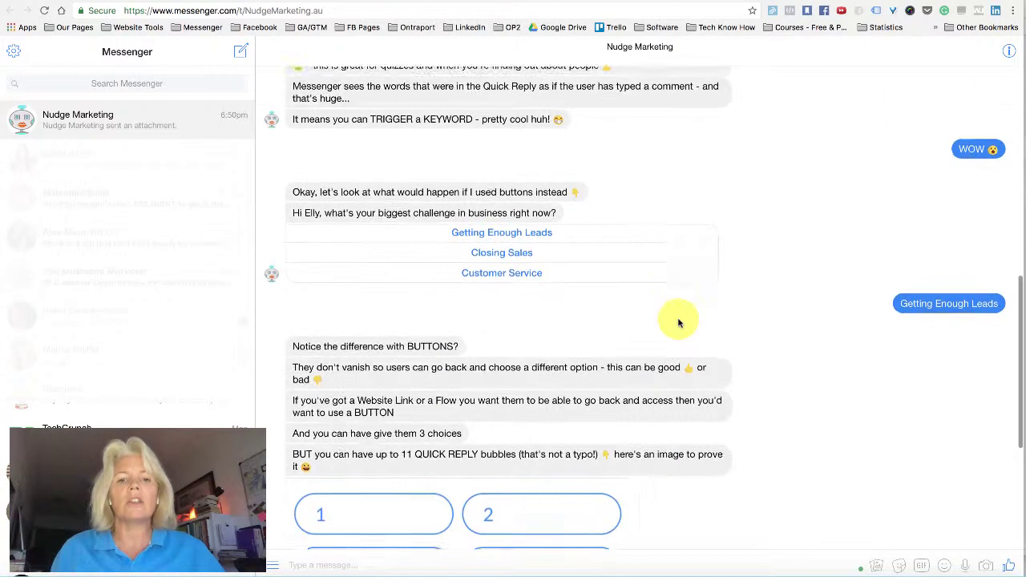
pyautogui.scroll(-2, 678, 322)
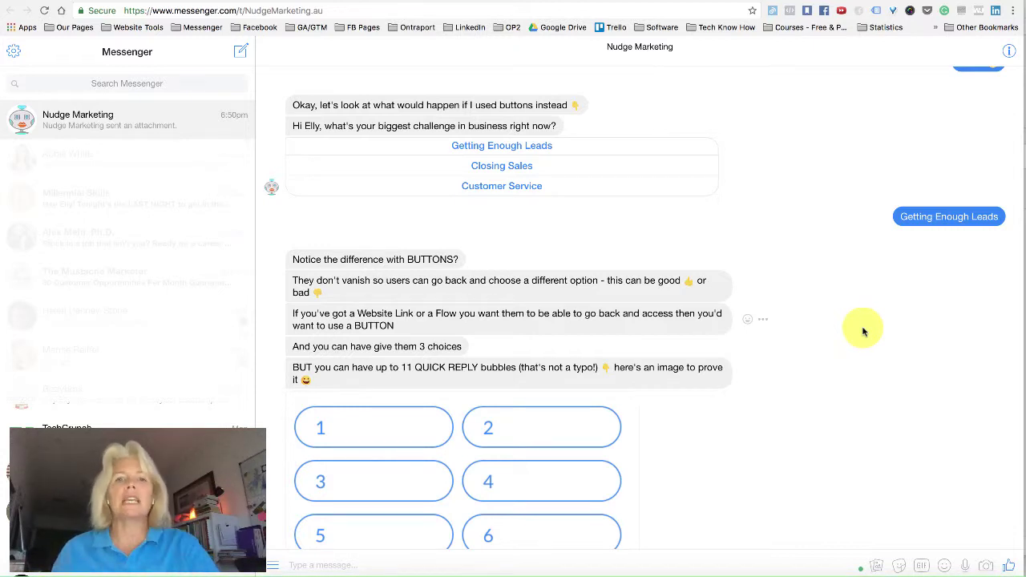
pyautogui.scroll(-1, 859, 355)
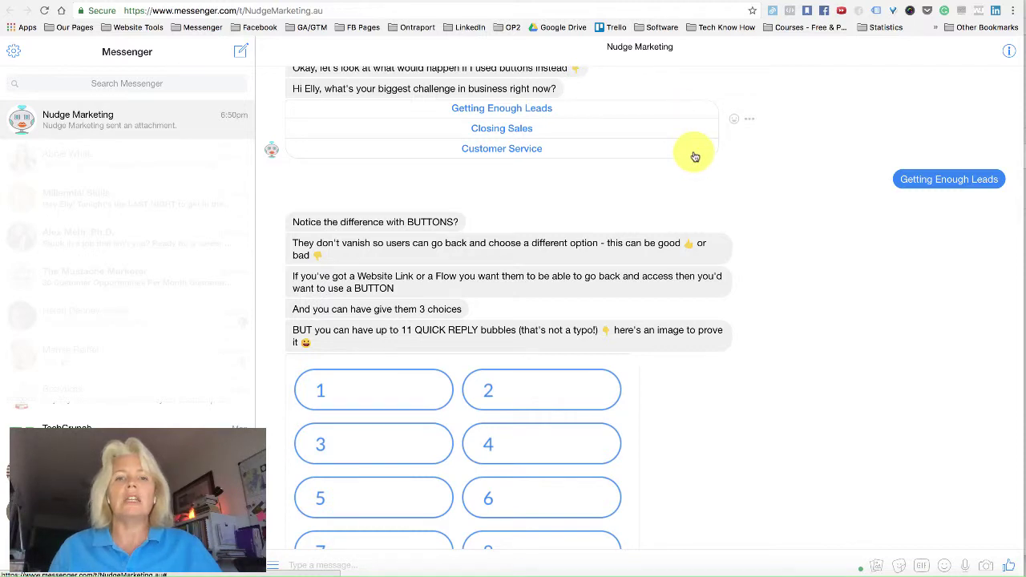
pyautogui.scroll(1, 669, 154)
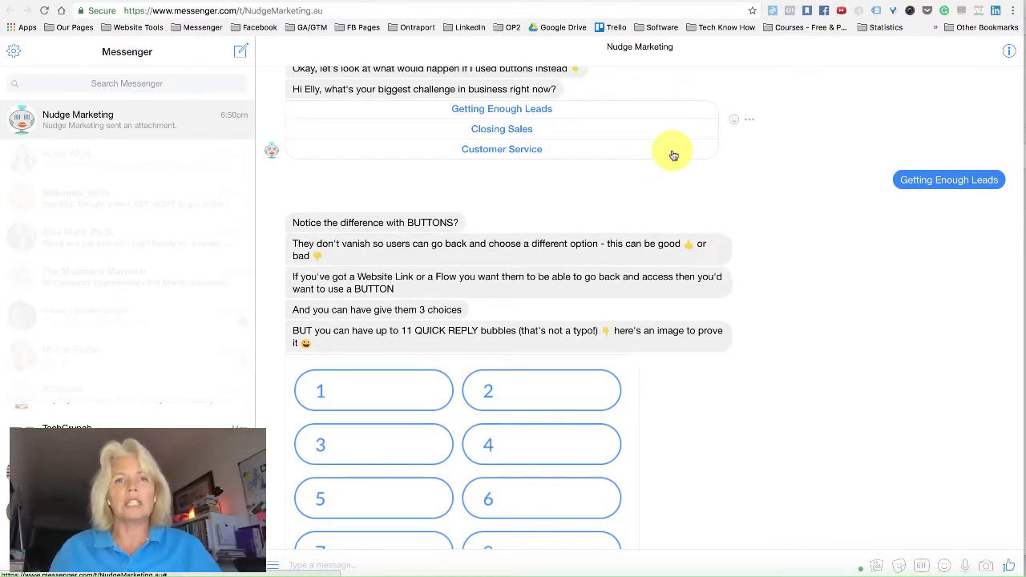
pyautogui.scroll(-1, 854, 331)
pyautogui.scroll(-4, 854, 331)
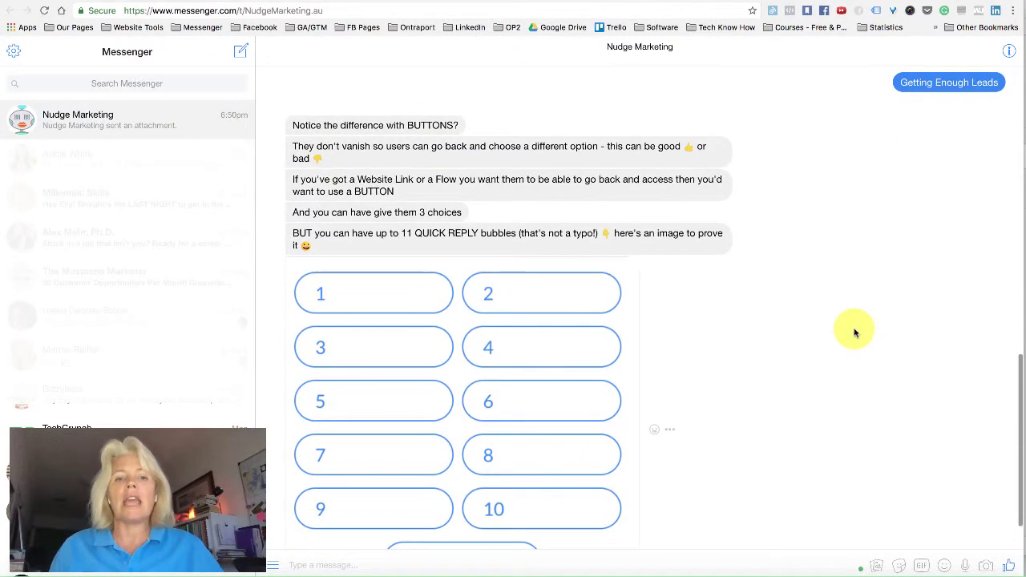
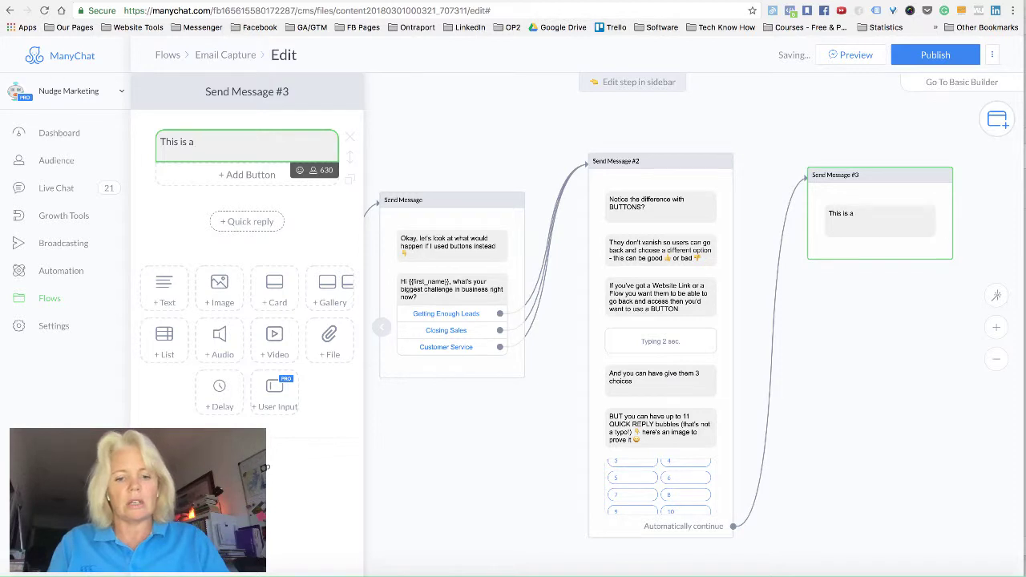
# Complete the Send Message #3 text as "This is a quick reply" and add a quick reply labelled "Type Text for Button".
pyautogui.write('repl')
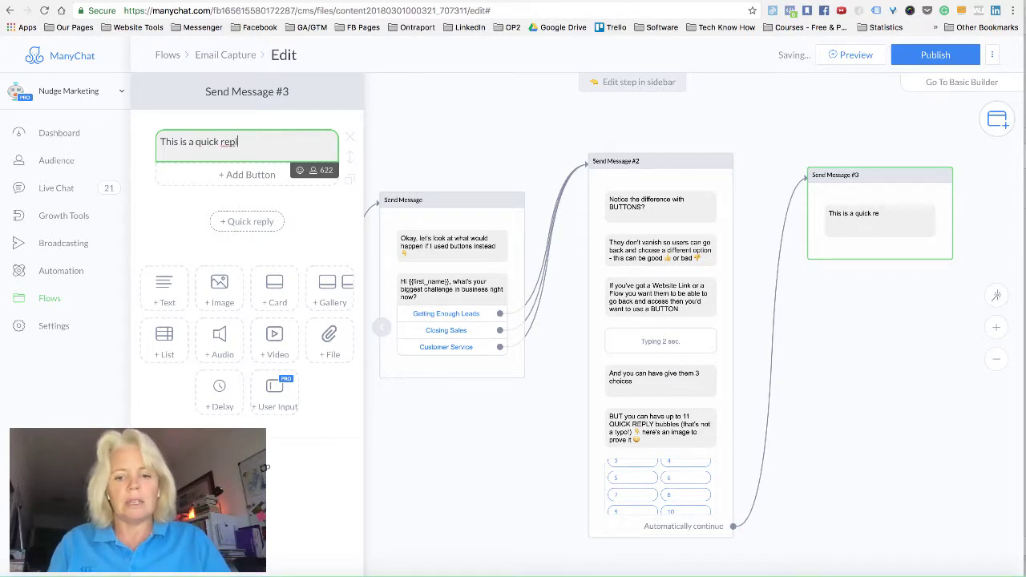
pyautogui.write('y')
pyautogui.click(248, 221)
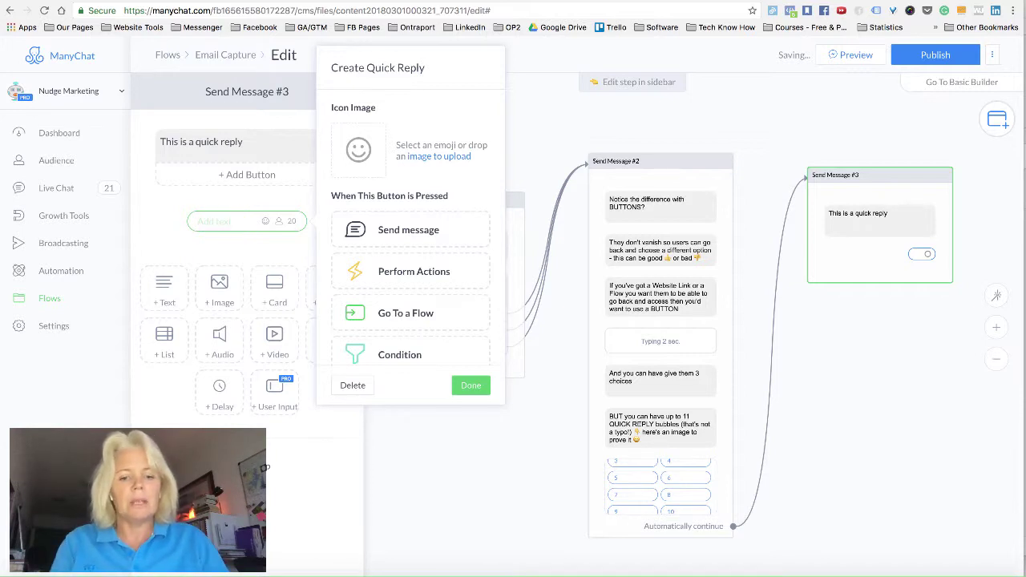
pyautogui.write('Type Tex')
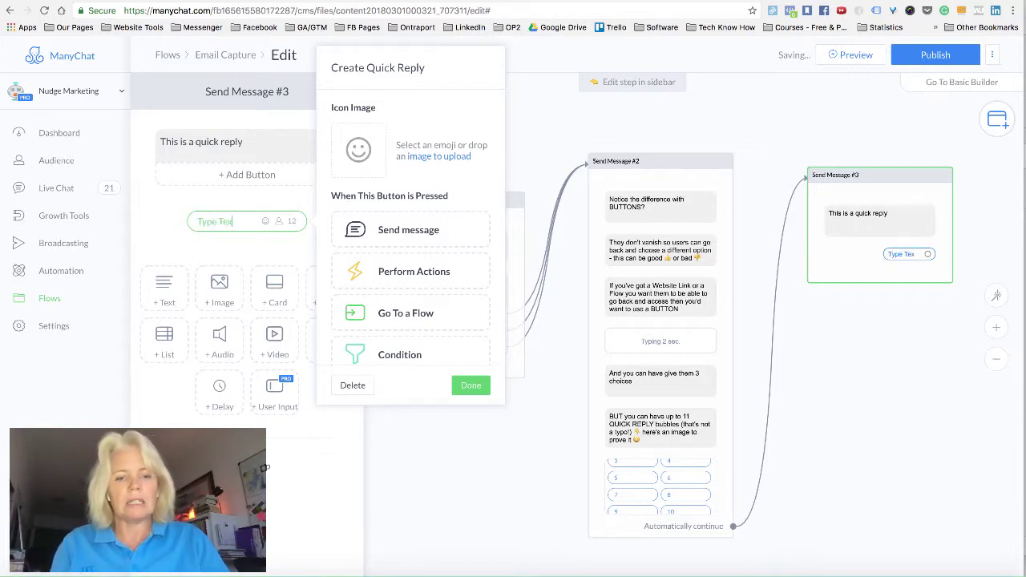
pyautogui.write('t for Button')
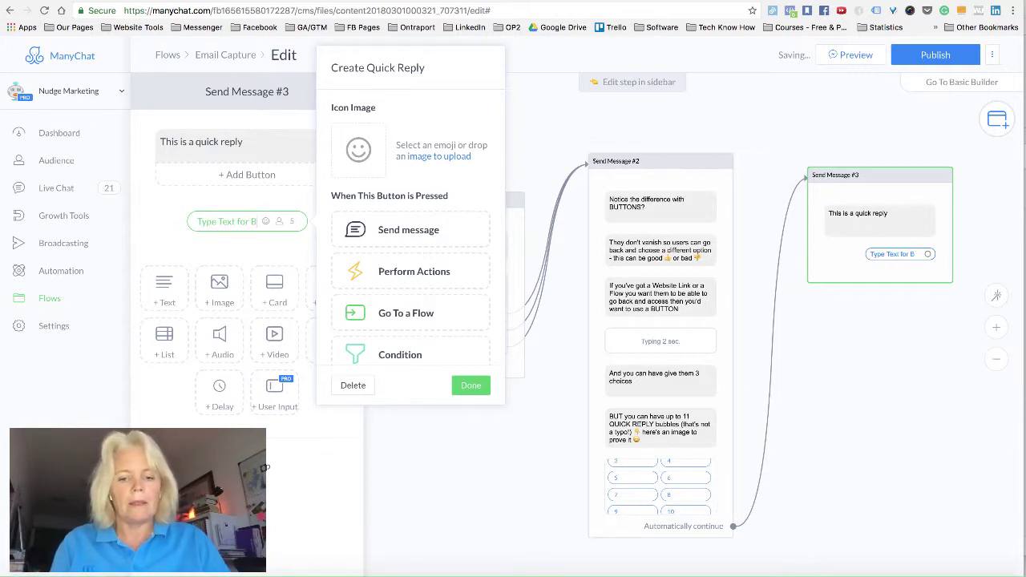
pyautogui.click(226, 245)
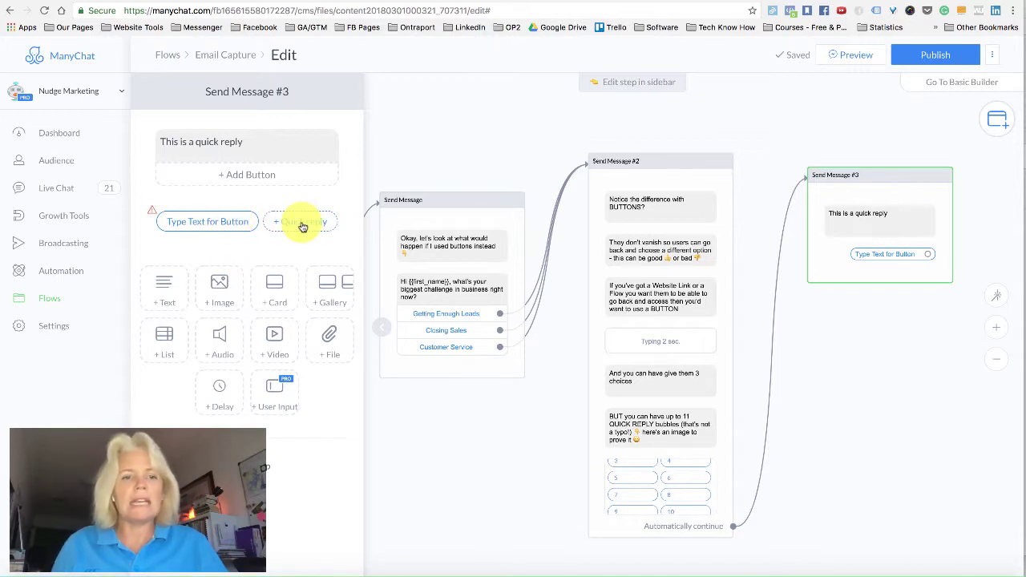
# Review the actions that can be assigned to the "Type Text for Button" quick reply.
pyautogui.click(215, 224)
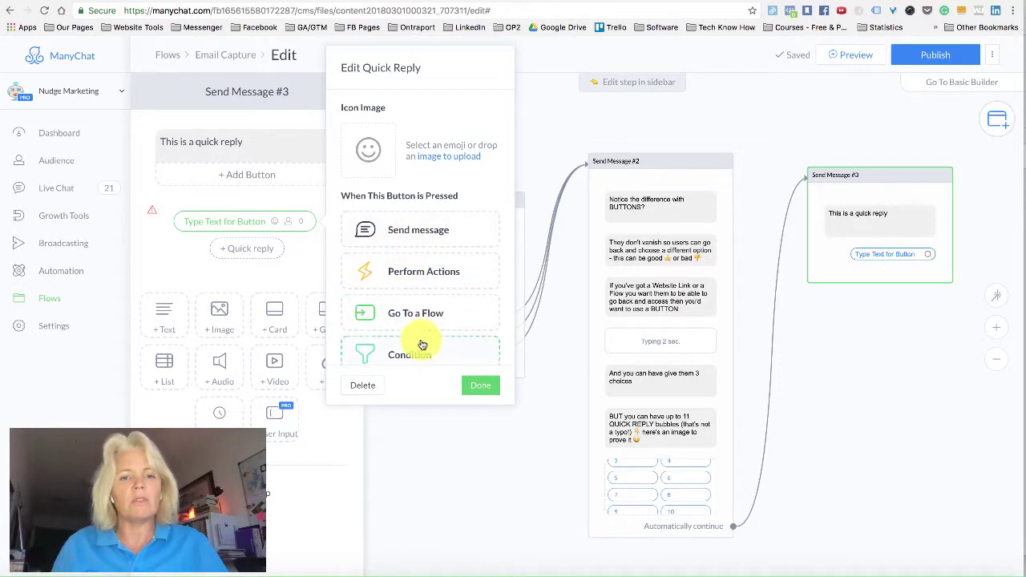
pyautogui.scroll(-3, 423, 344)
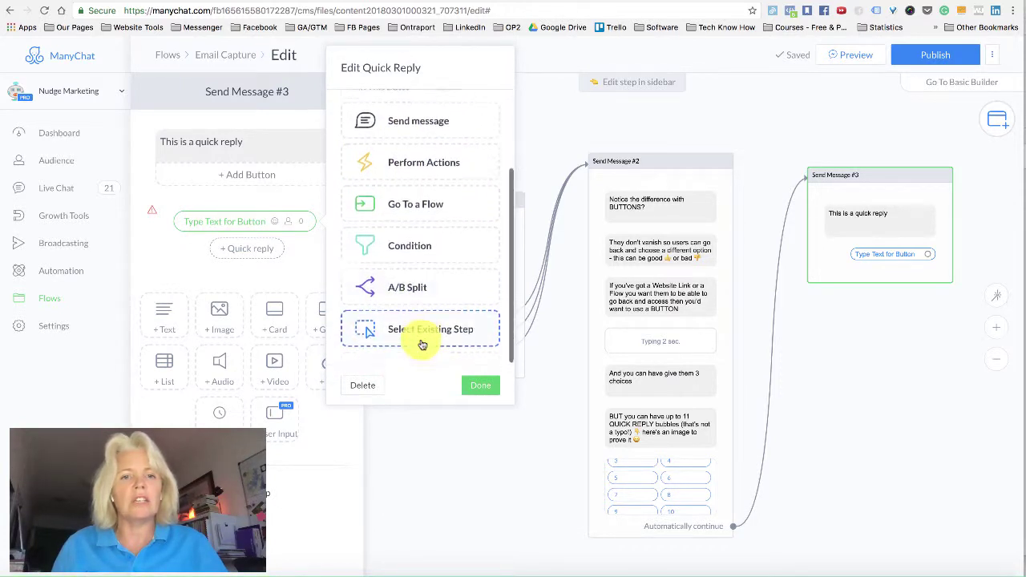
pyautogui.scroll(1, 422, 344)
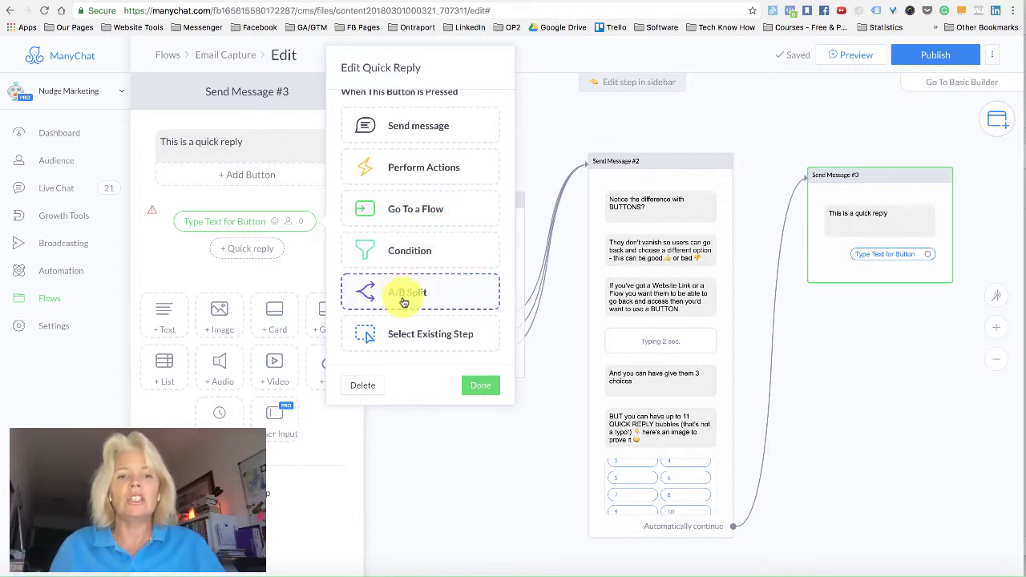
pyautogui.scroll(-1, 403, 301)
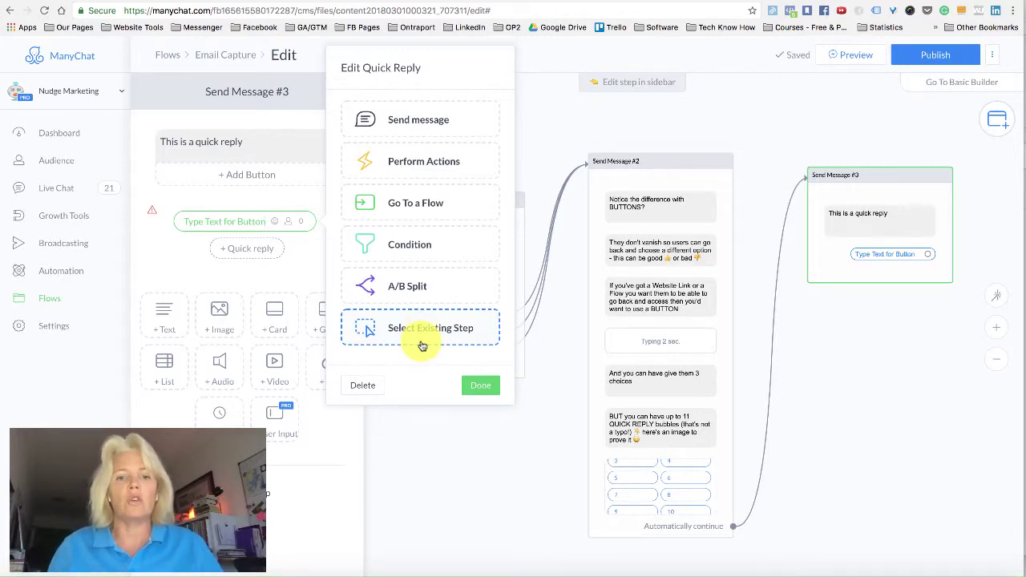
pyautogui.scroll(1, 424, 345)
pyautogui.click(195, 274)
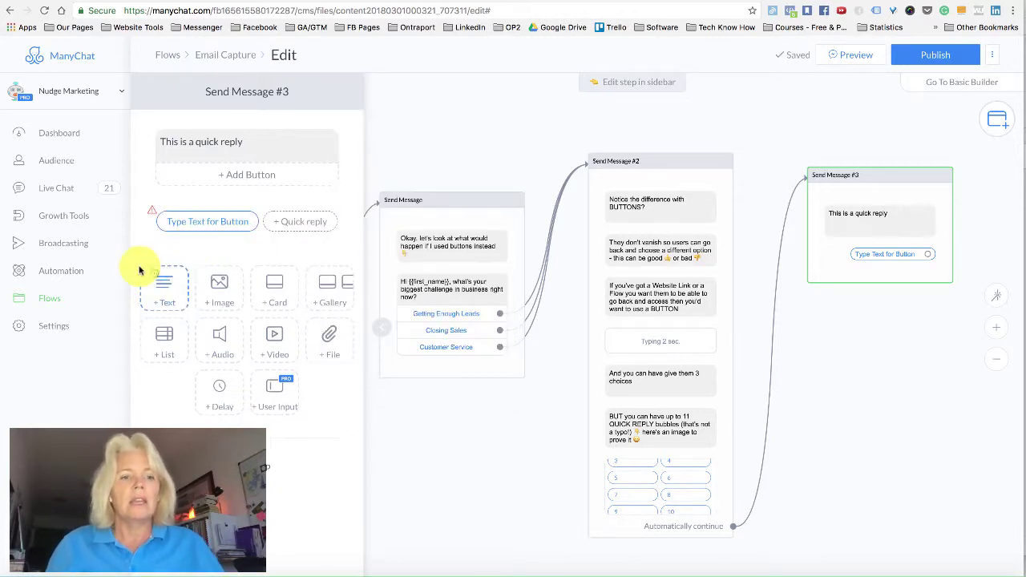
# Add a second text block to Send Message #3 reading "If we added a button".
pyautogui.click(156, 293)
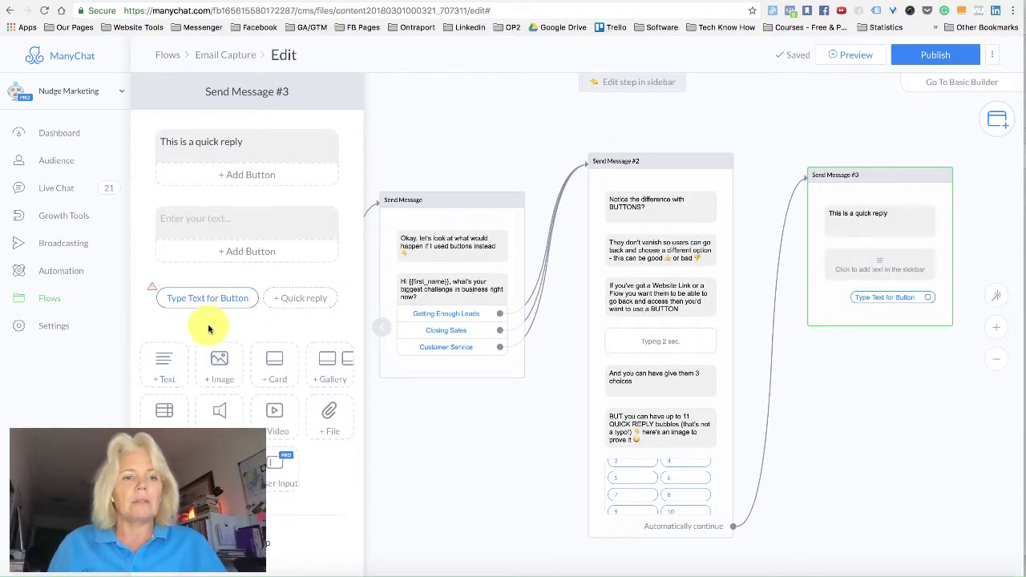
pyautogui.click(193, 218)
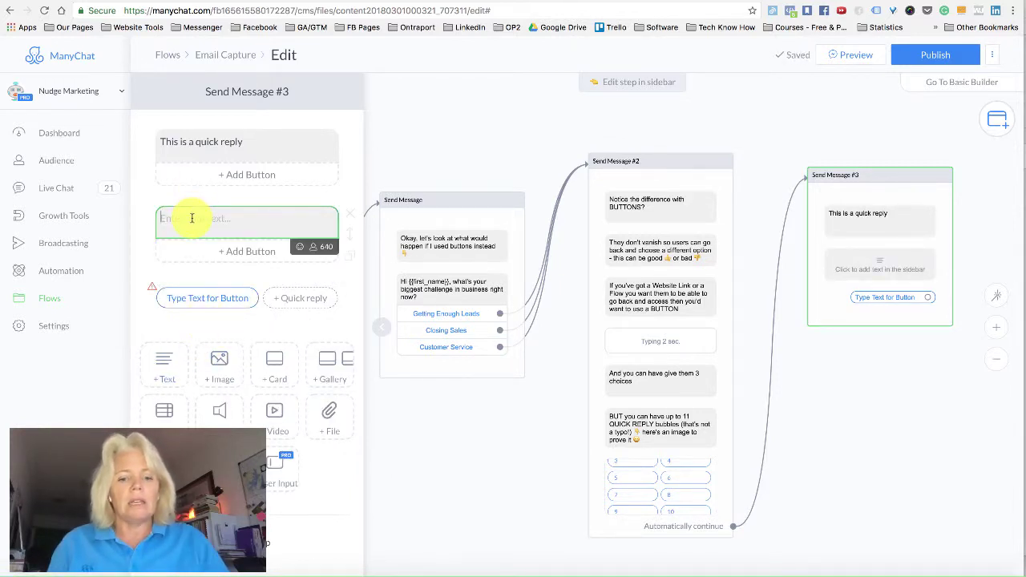
pyautogui.write('If we added a button')
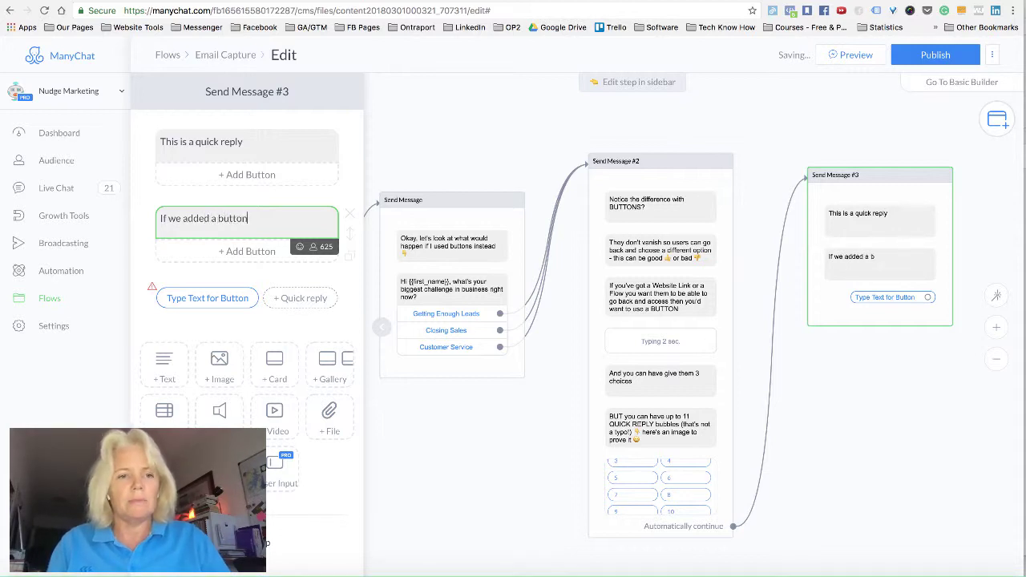
# Add a button titled "Button Text Here" beneath the "If we added a button" text block in Send Message #3.
pyautogui.click(246, 251)
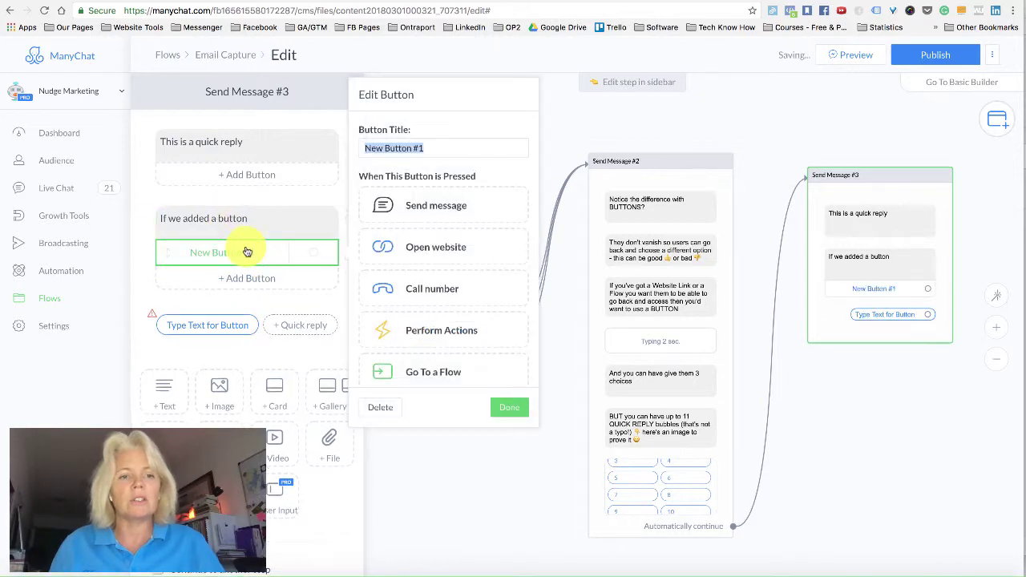
pyautogui.write('Bu')
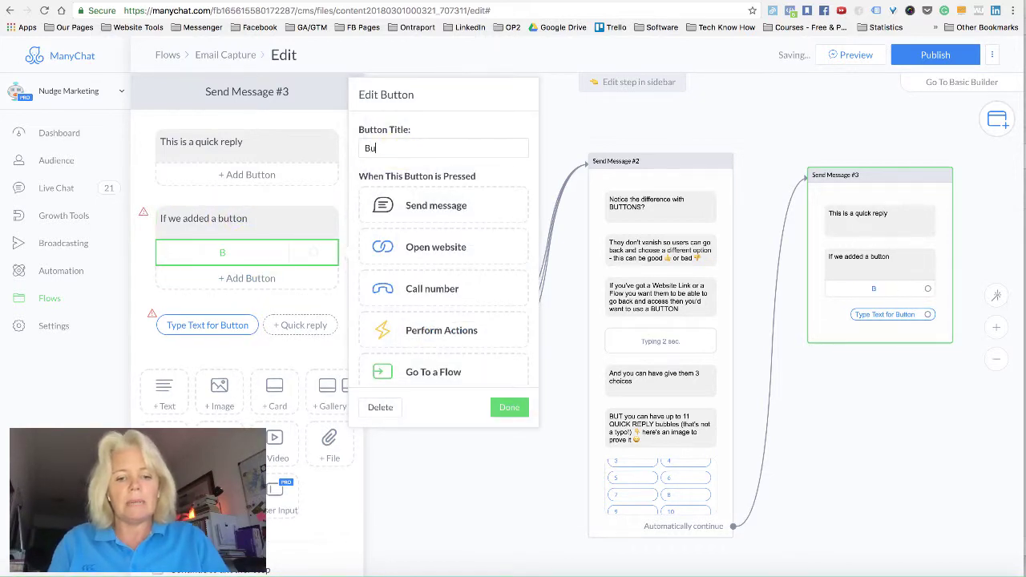
pyautogui.write('tton Tezxt Here')
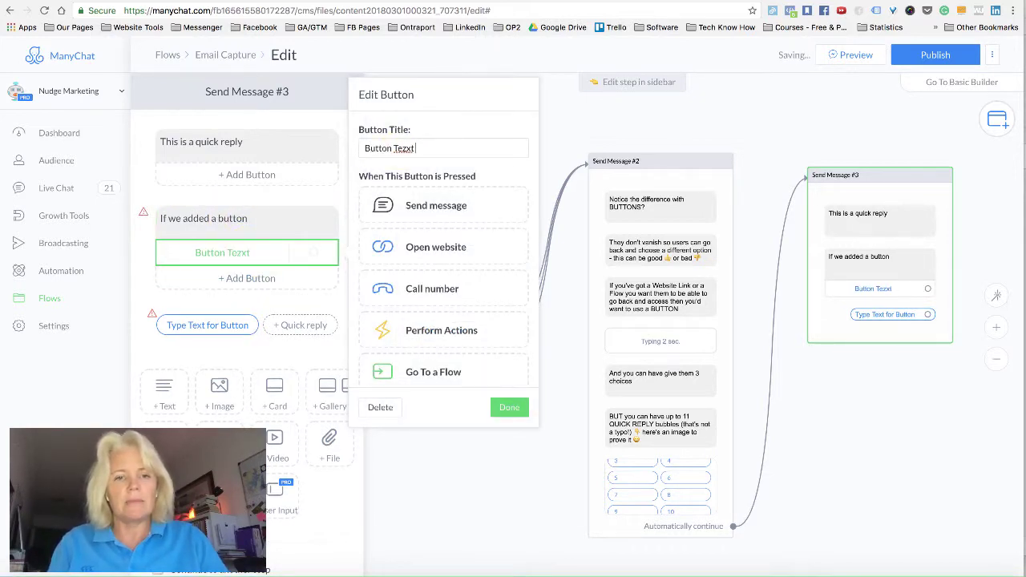
pyautogui.press('BackSpace')
pyautogui.press('BackSpace')
pyautogui.press('BackSpace')
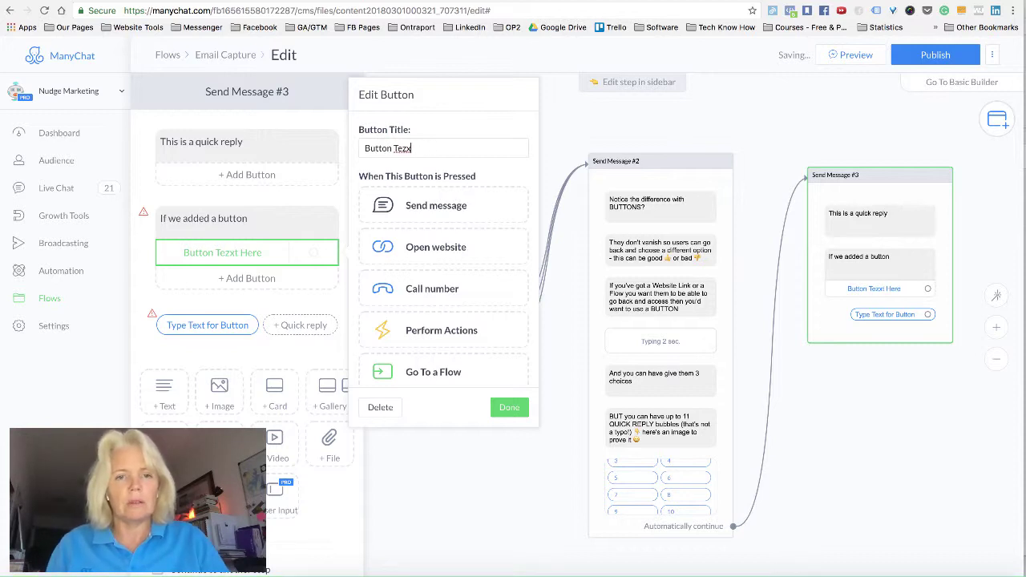
pyautogui.press('BackSpace')
pyautogui.press('BackSpace')
pyautogui.write('xt')
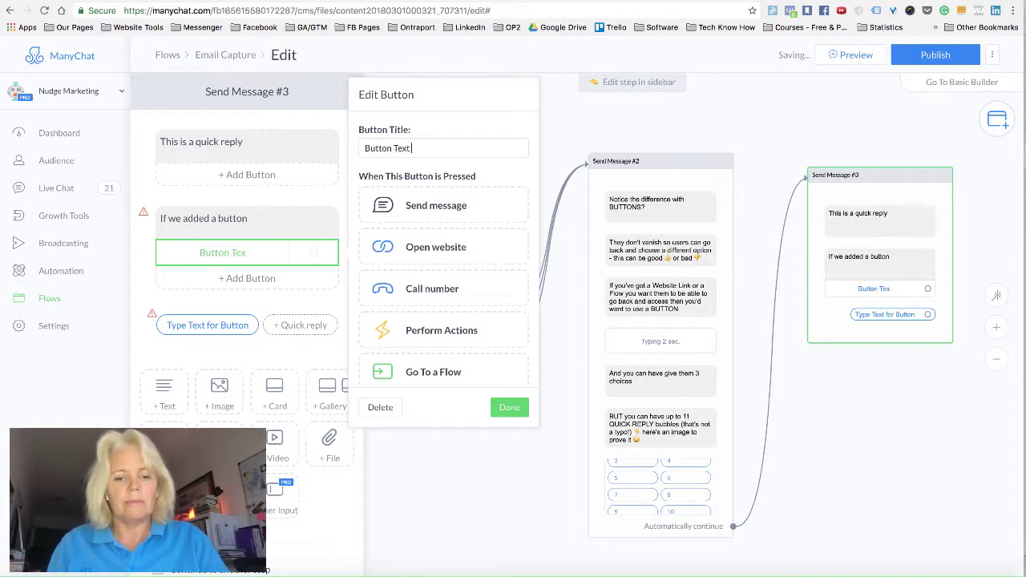
pyautogui.write(' Here')
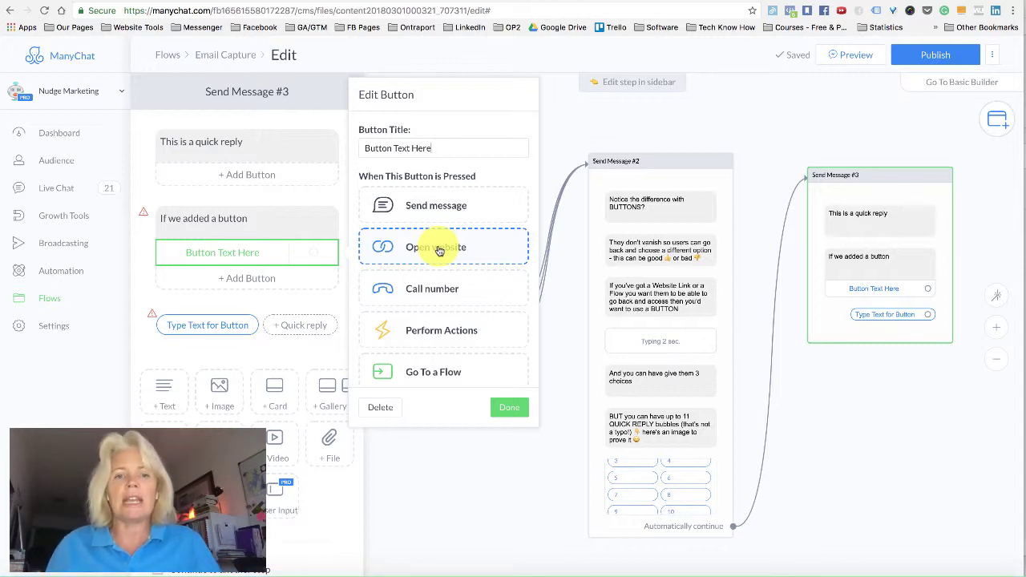
# Review the actions that can be assigned to the "Button Text Here" button and close its settings.
pyautogui.scroll(-1, 439, 251)
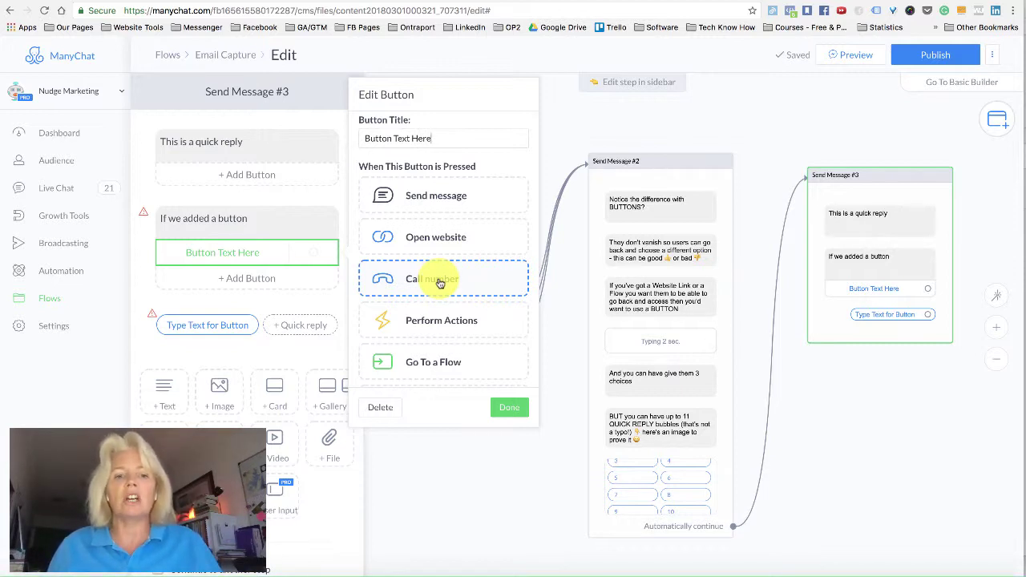
pyautogui.scroll(-5, 439, 283)
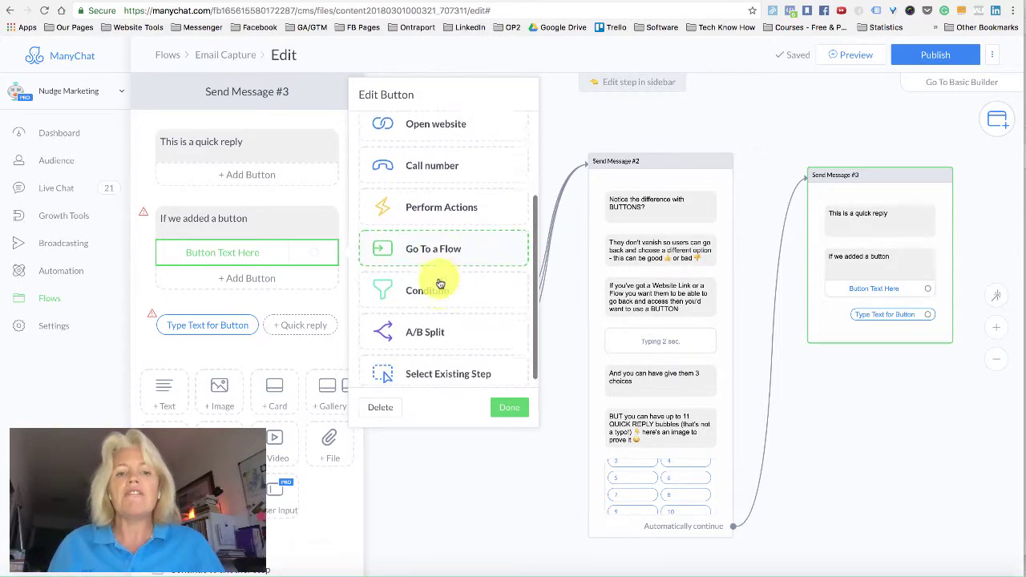
pyautogui.scroll(5, 439, 283)
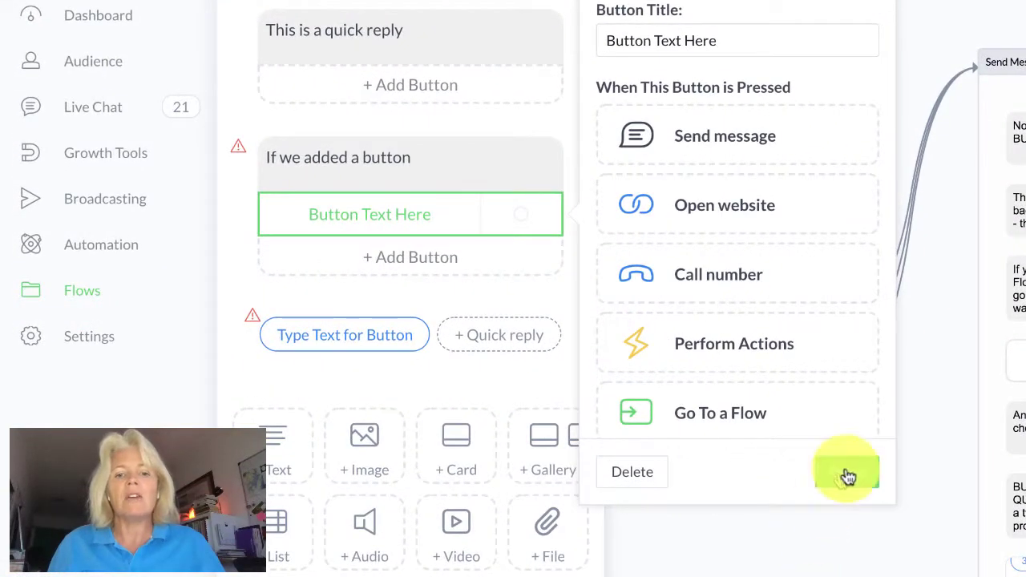
pyautogui.click(511, 409)
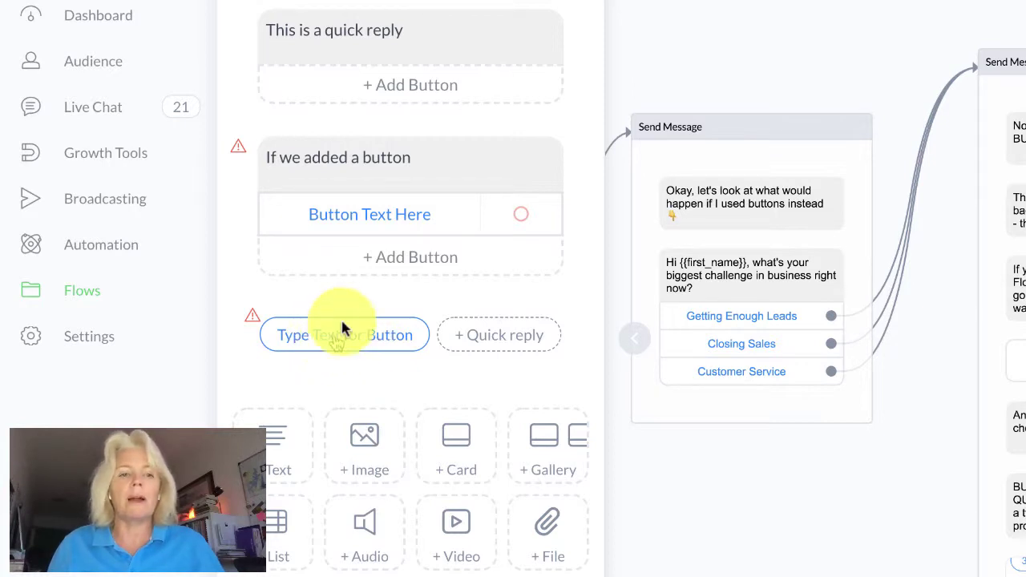
# Add an empty image block to Send Message #3 between the button and the quick reply.
pyautogui.click(361, 455)
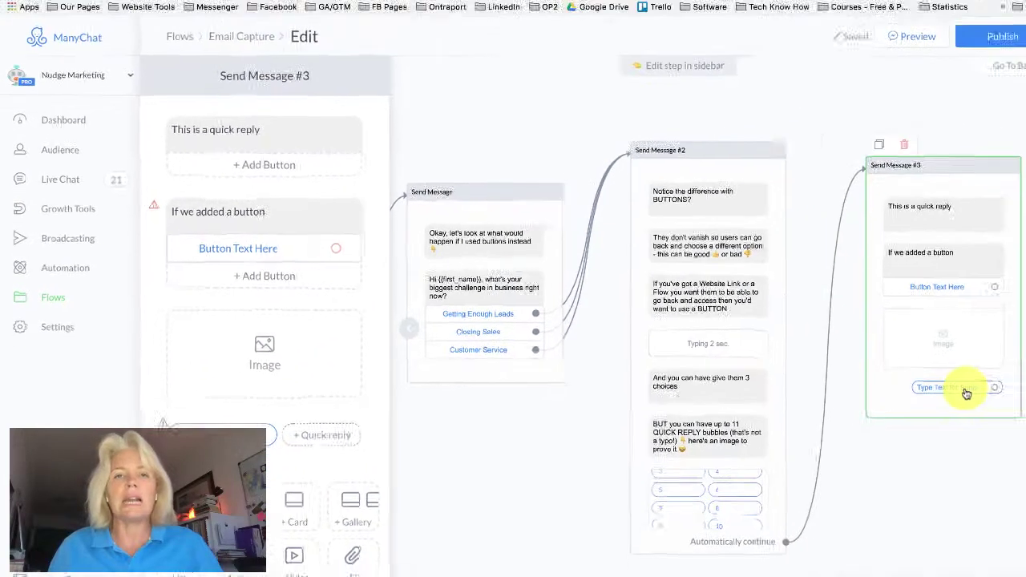
pyautogui.moveTo(919, 472); pyautogui.dragTo(840, 442)
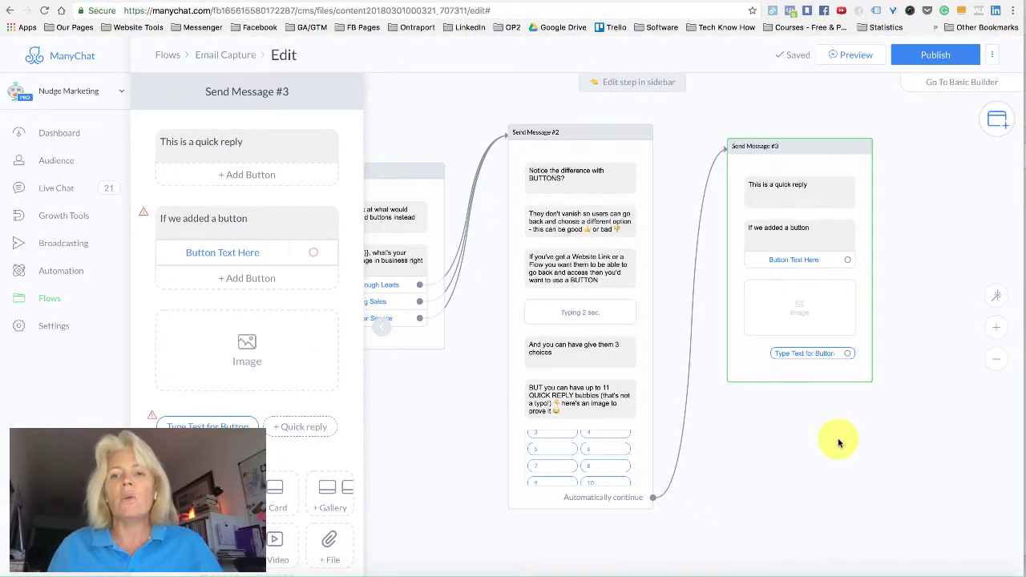